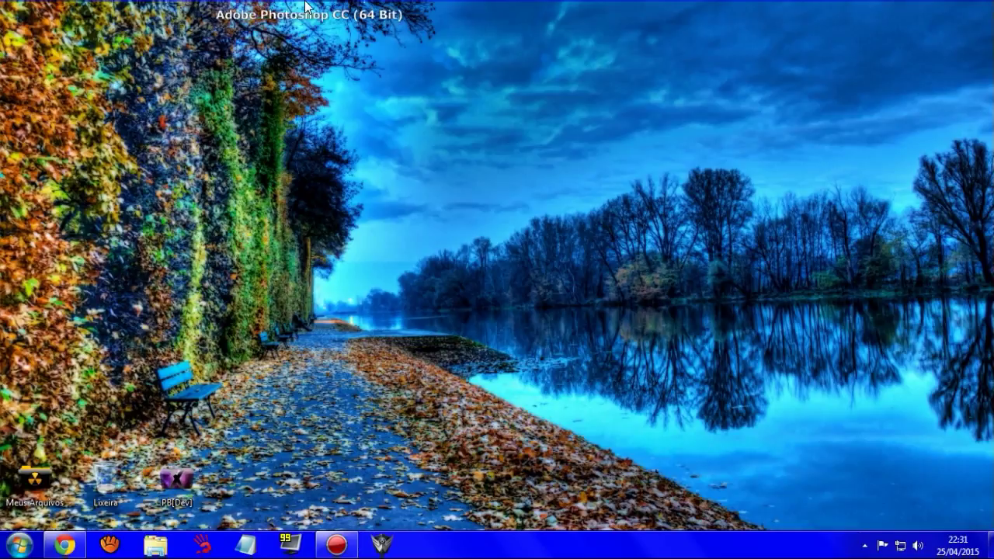
- Launch Vegas Pro 11.0 and dismiss the project-loading warning
mouse_move(244, 23)
click(196, 37)
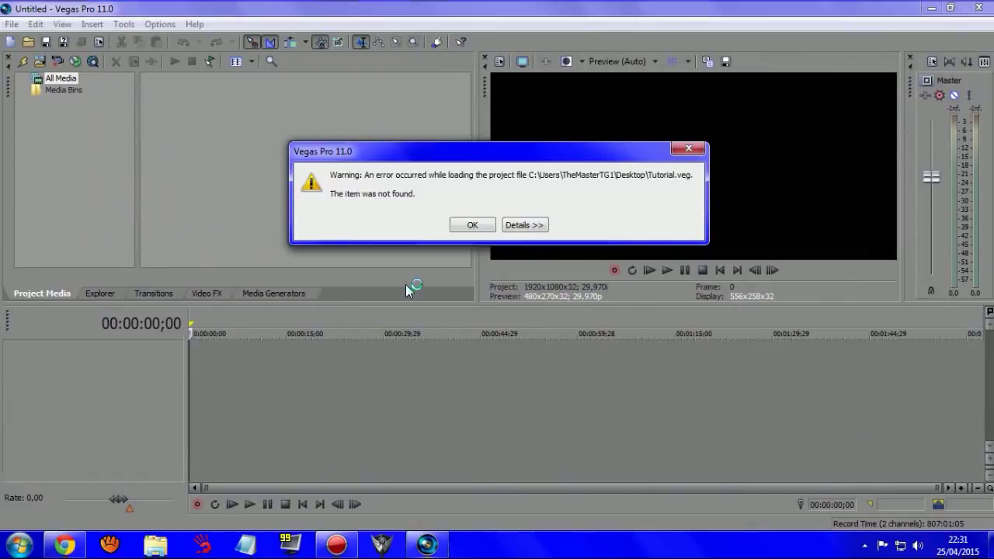
click(475, 225)
- Import the video "Avisos agora vai!" into the project media from the VídeoAulasProduc folder under Meus Arquivos, and dismiss the audio proxy notice
click(931, 8)
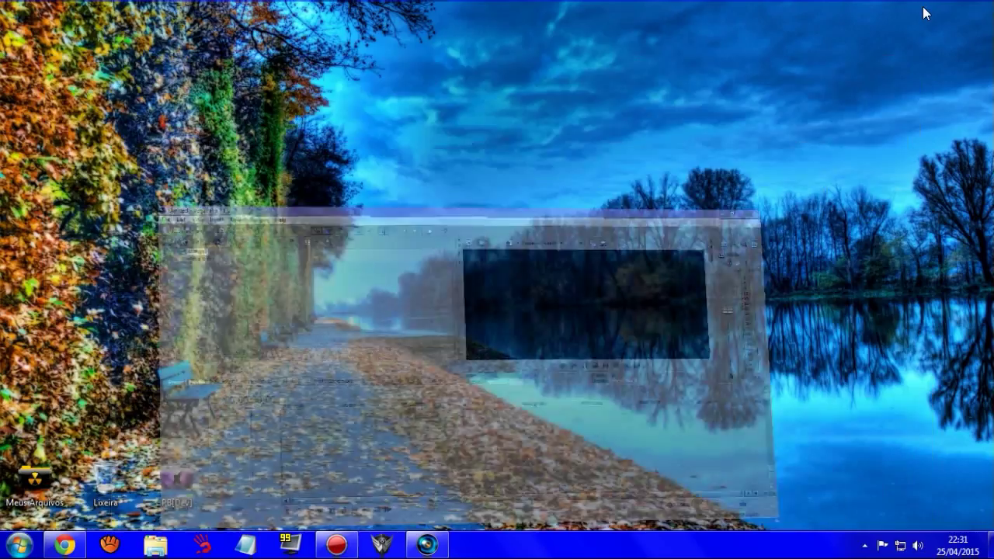
click(35, 488)
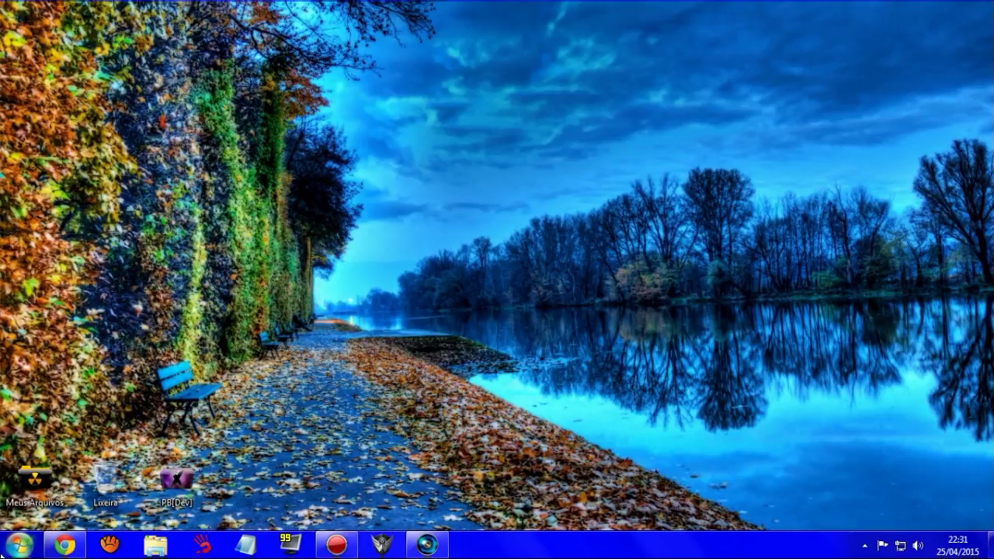
double_click(37, 492)
double_click(299, 105)
double_click(303, 105)
double_click(255, 113)
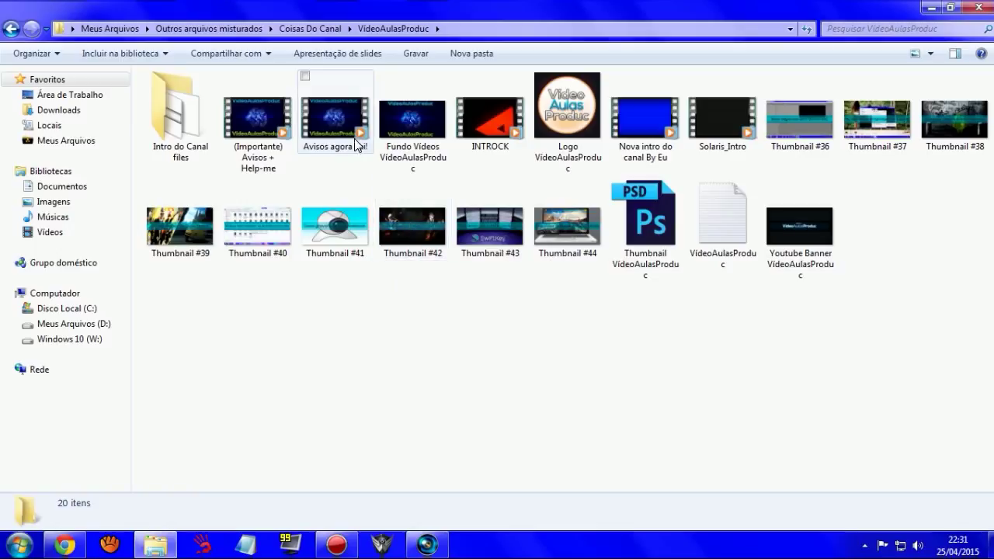
drag(362, 145, 288, 203)
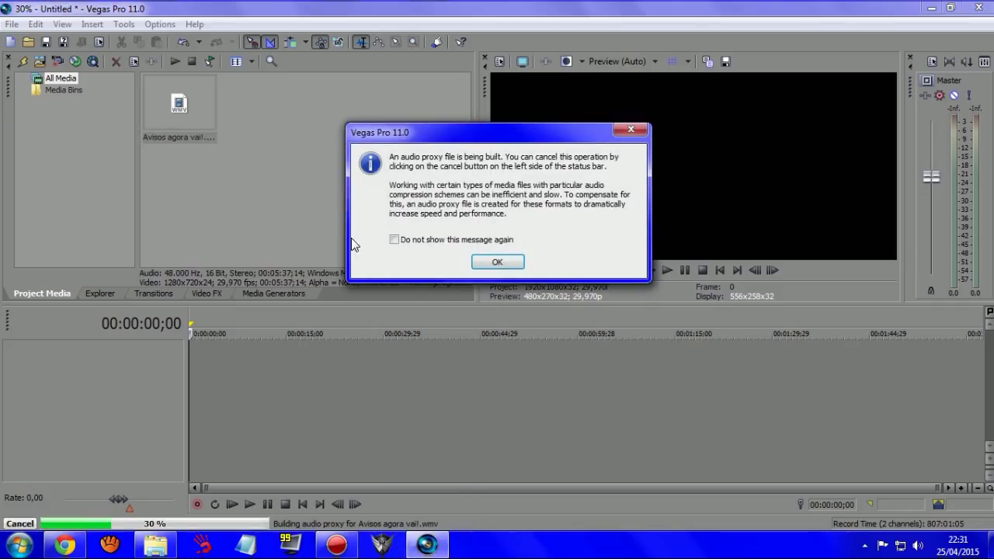
click(497, 262)
- Place the imported video at the start of the timeline, turn off Maintain aspect ratio and set it to Disable resample
drag(178, 123, 195, 363)
right_click(281, 364)
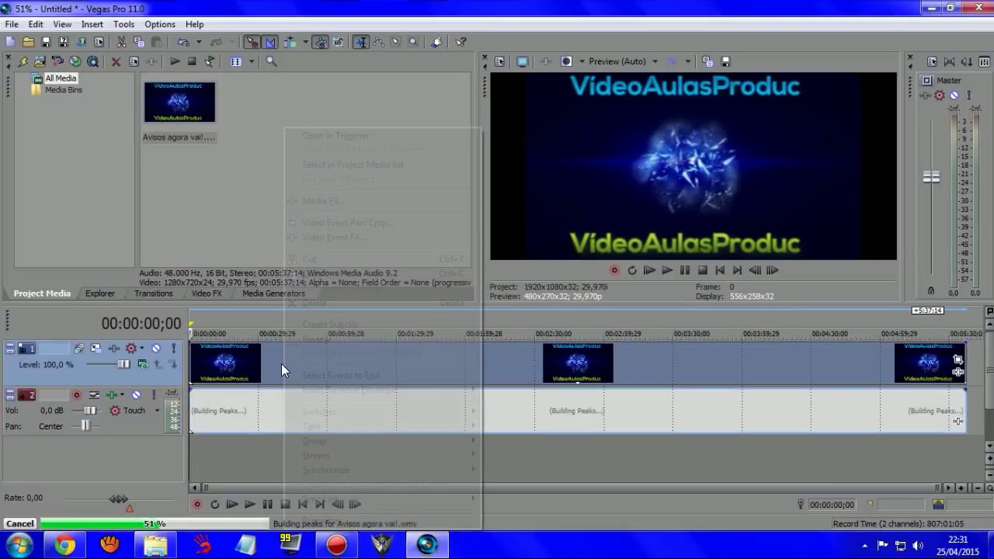
click(321, 518)
click(411, 170)
click(407, 235)
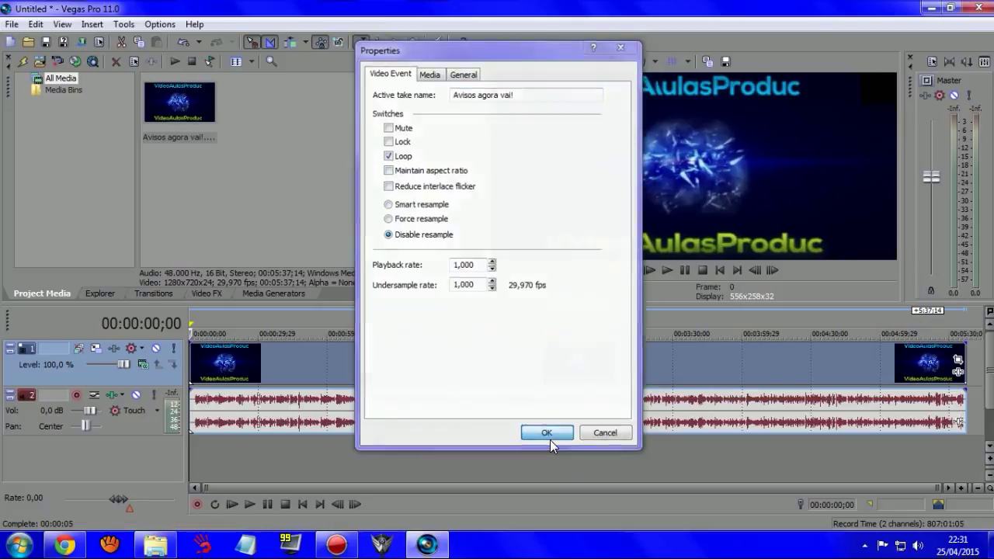
click(547, 432)
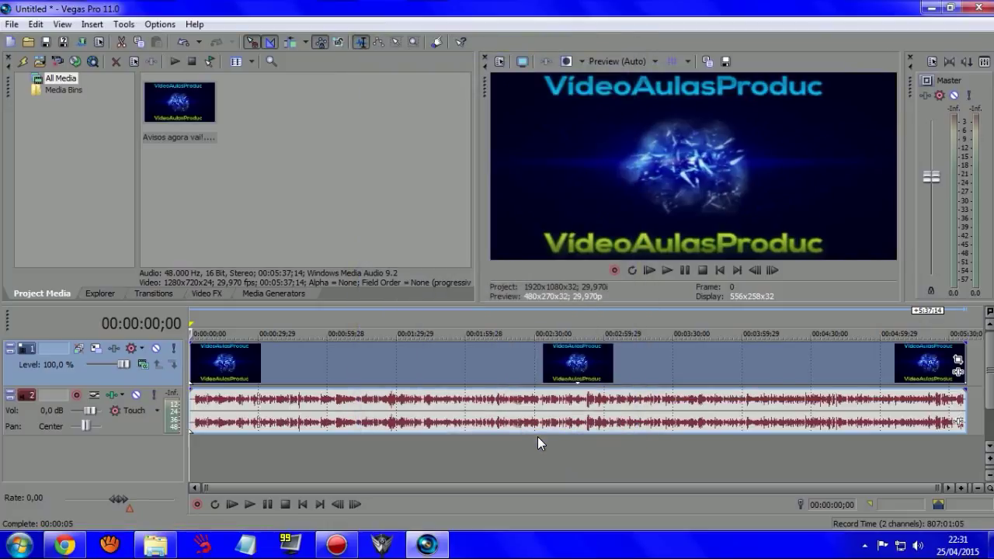
- Split the clip at 00:00:59;17 and again at about 1:30 and 2:00
click(274, 424)
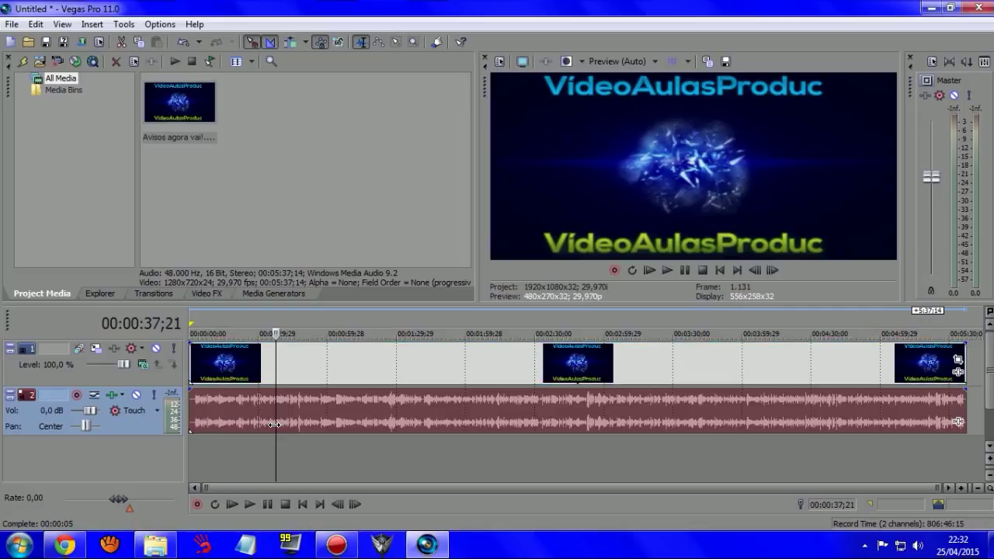
click(277, 363)
drag(277, 363, 327, 335)
key(s)
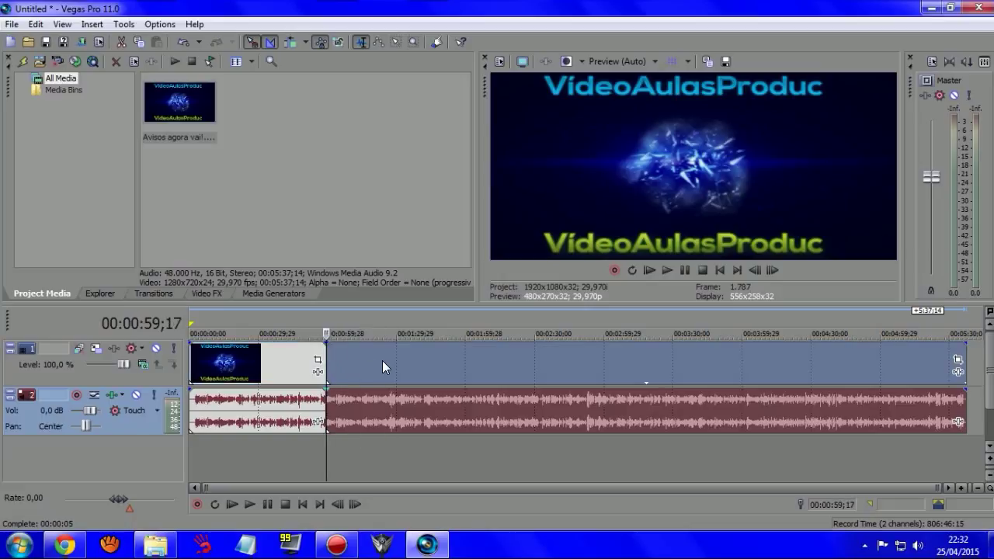
click(393, 362)
key(s)
click(464, 363)
key(s)
- Split the remaining clip at 00:02:30;19 and move the part after the cut about 25 seconds later
click(538, 361)
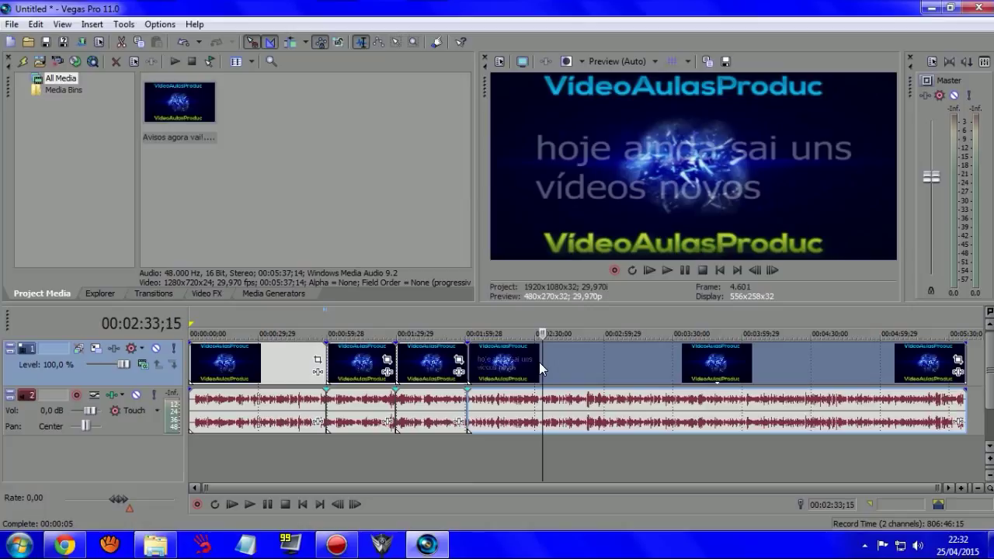
drag(540, 362, 622, 373)
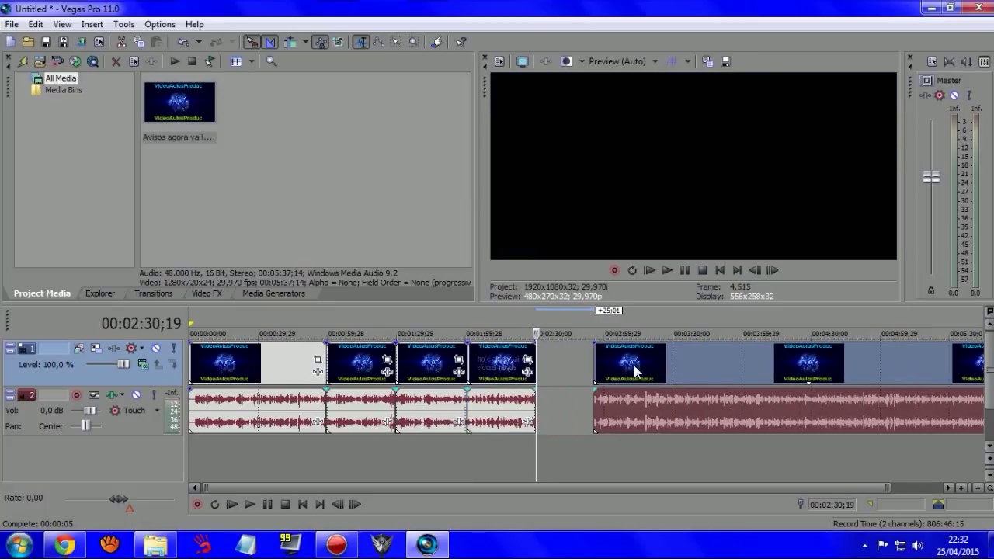
drag(302, 169, 342, 184)
drag(269, 99, 377, 219)
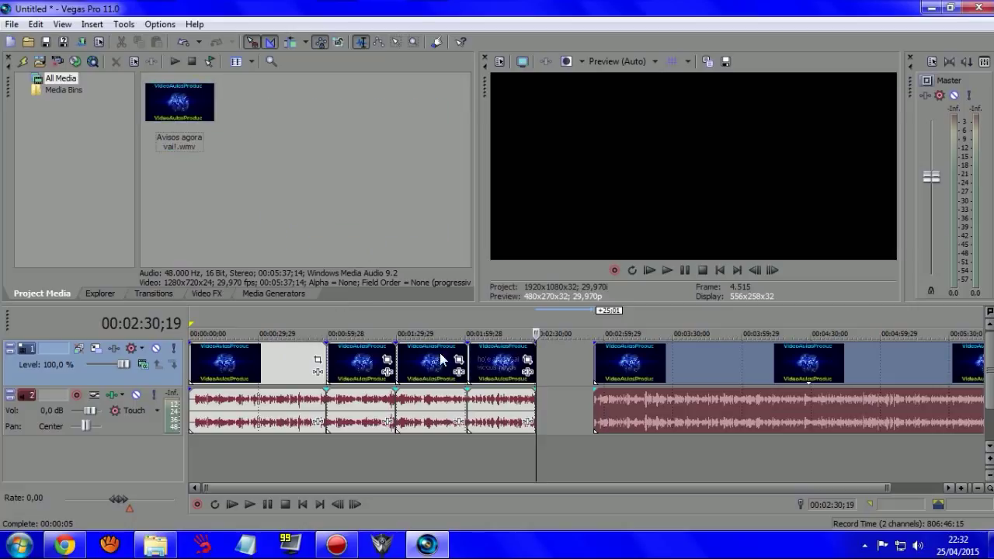
- Split the last segment at 00:03:38;15 and move its first part back about 25 seconds against the preceding clip
click(688, 358)
key(s)
drag(643, 368, 584, 365)
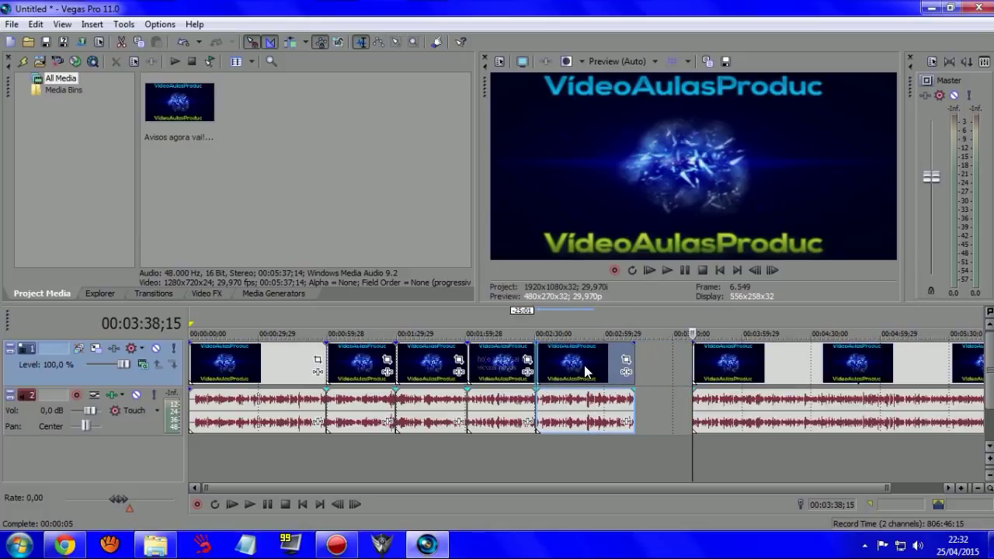
click(778, 362)
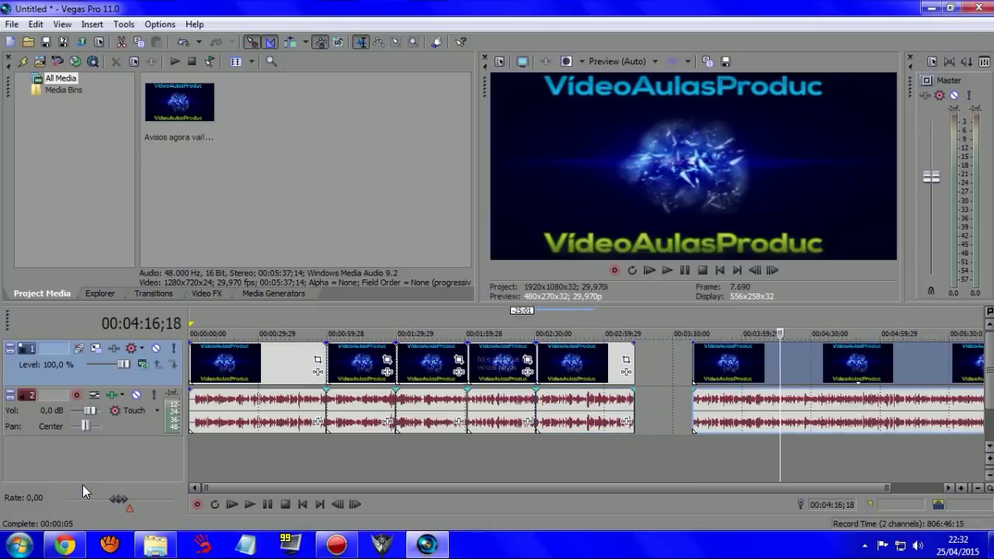
- Preview the Black Ops 2 Machinima video from the Action! folder in the Vídeos library at reduced volume, and return to Vegas Pro
click(155, 545)
click(62, 232)
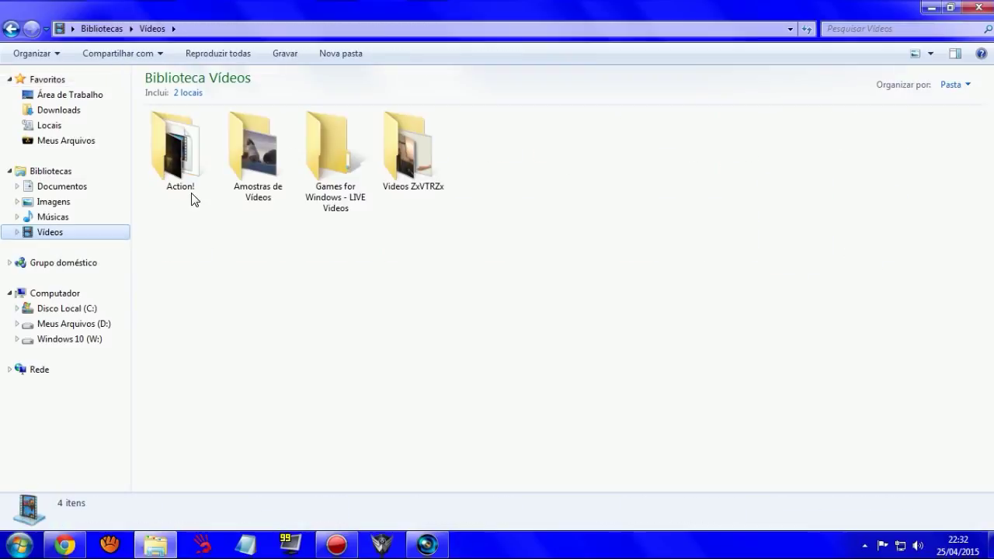
double_click(193, 200)
double_click(194, 166)
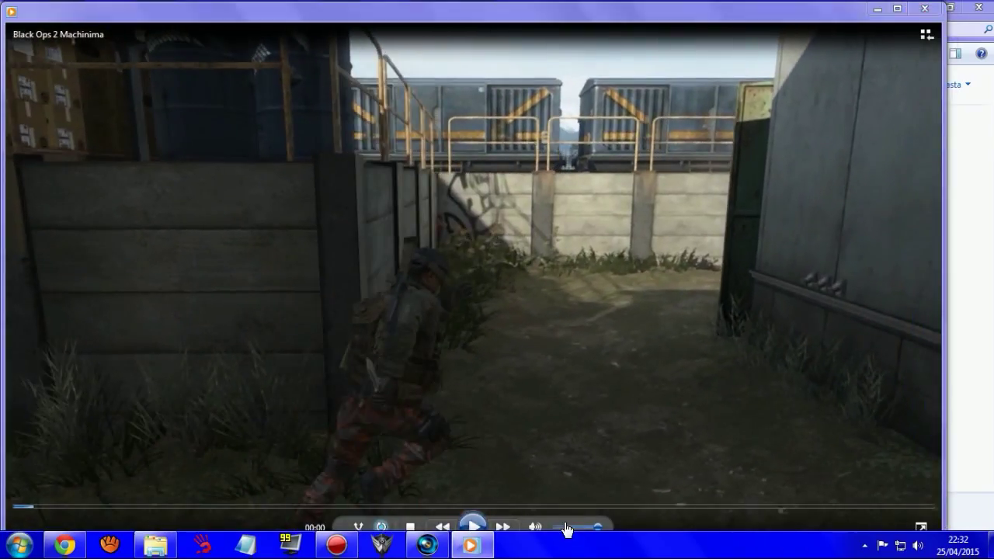
drag(567, 529, 559, 528)
click(475, 528)
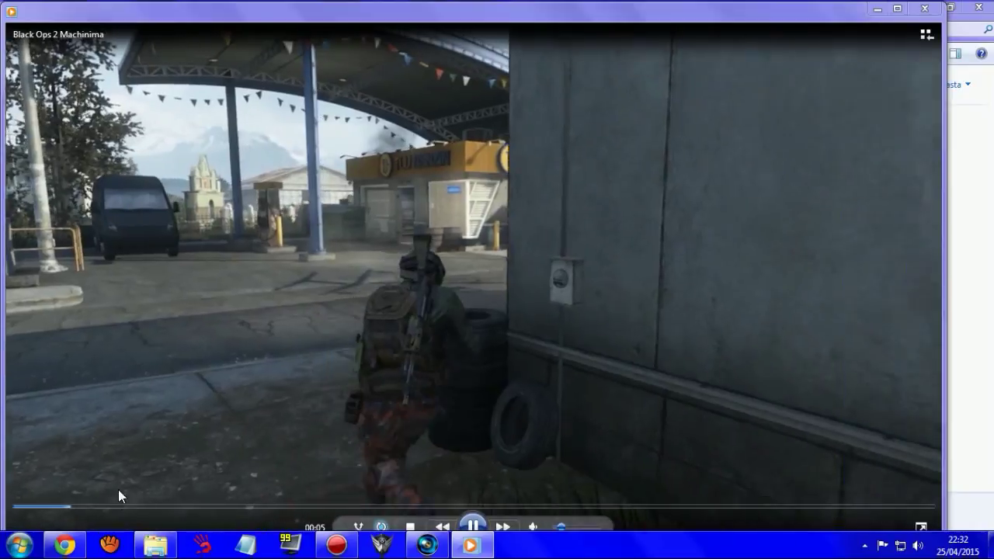
click(128, 507)
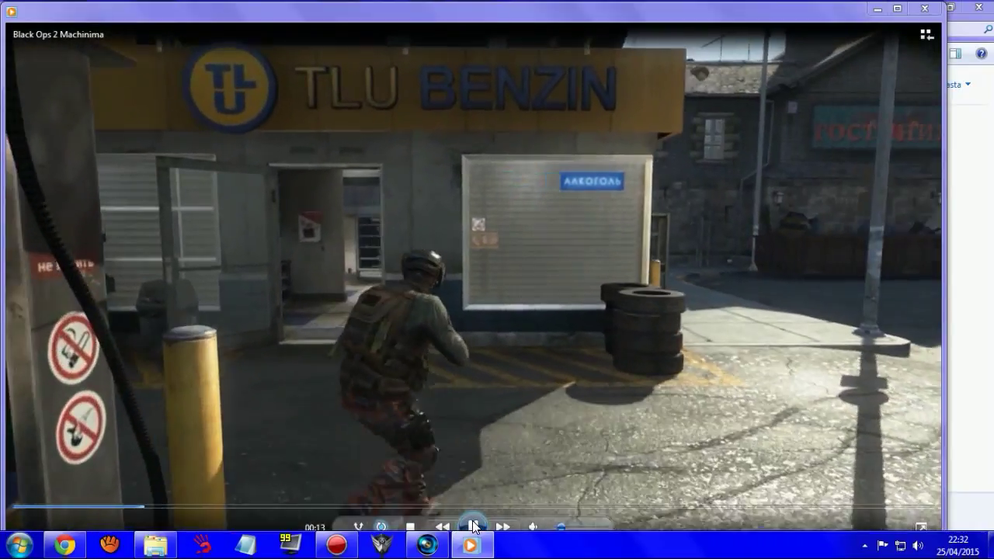
click(475, 527)
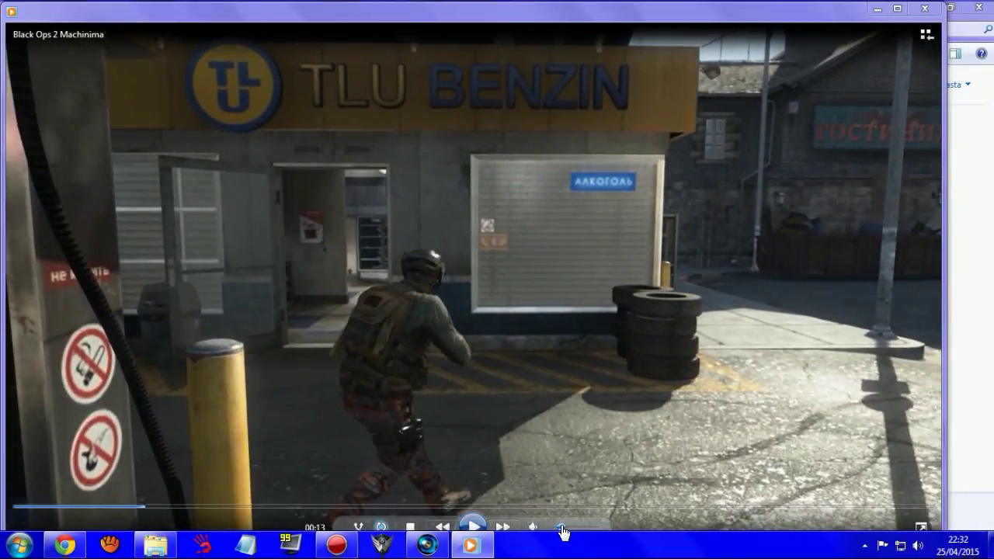
click(923, 8)
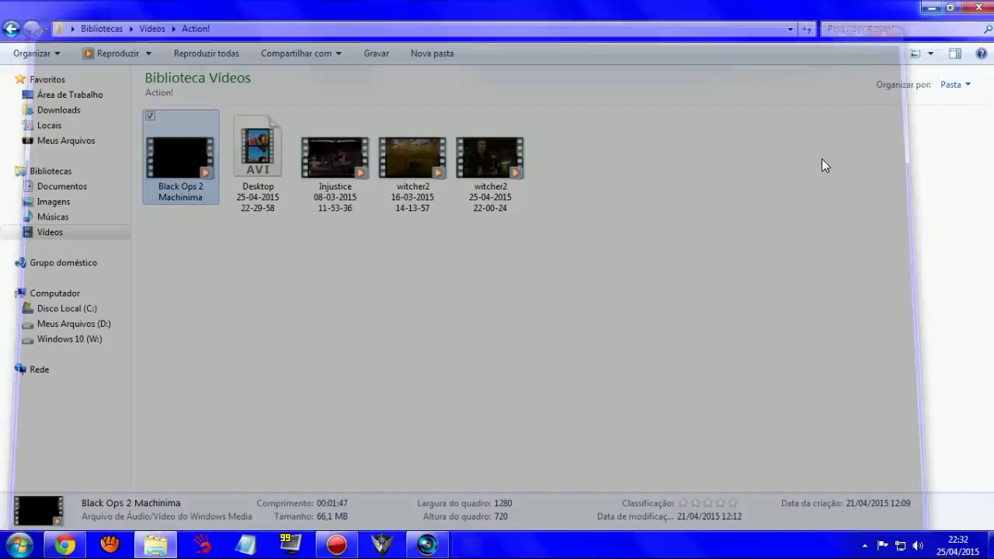
click(426, 543)
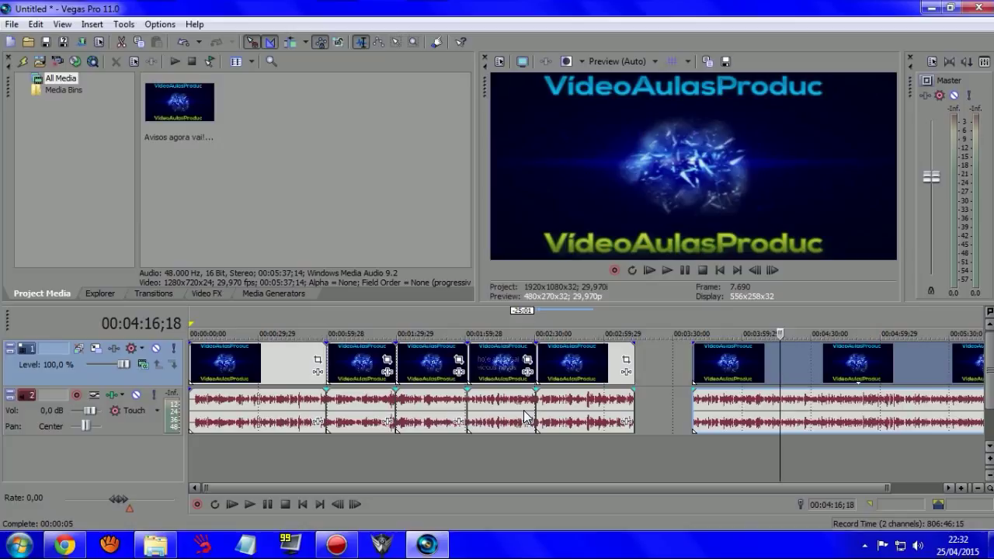
- Move the segment before the gap about 15 seconds later and split it at 00:03:02;01
drag(584, 357, 618, 357)
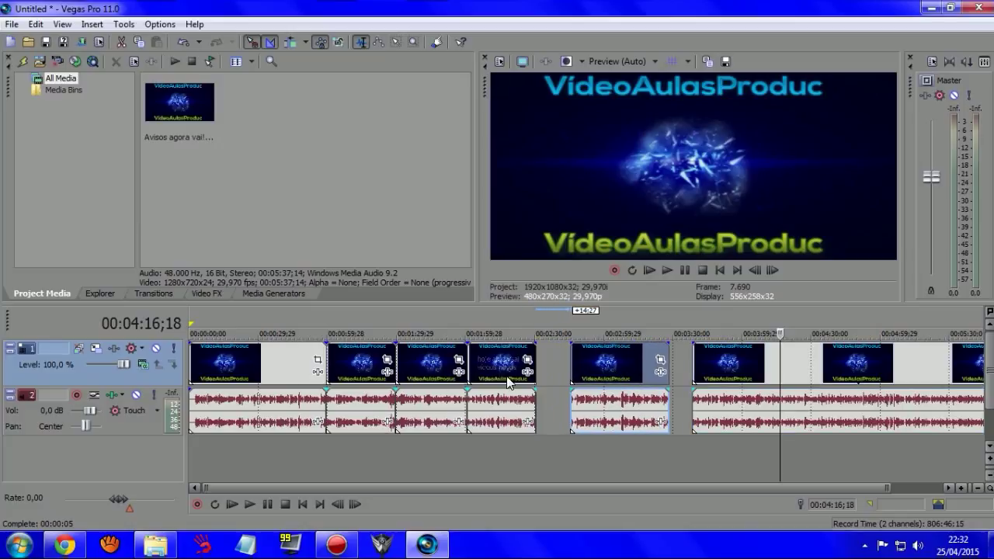
scroll(614, 395, up, 5)
scroll(583, 395, down, 2)
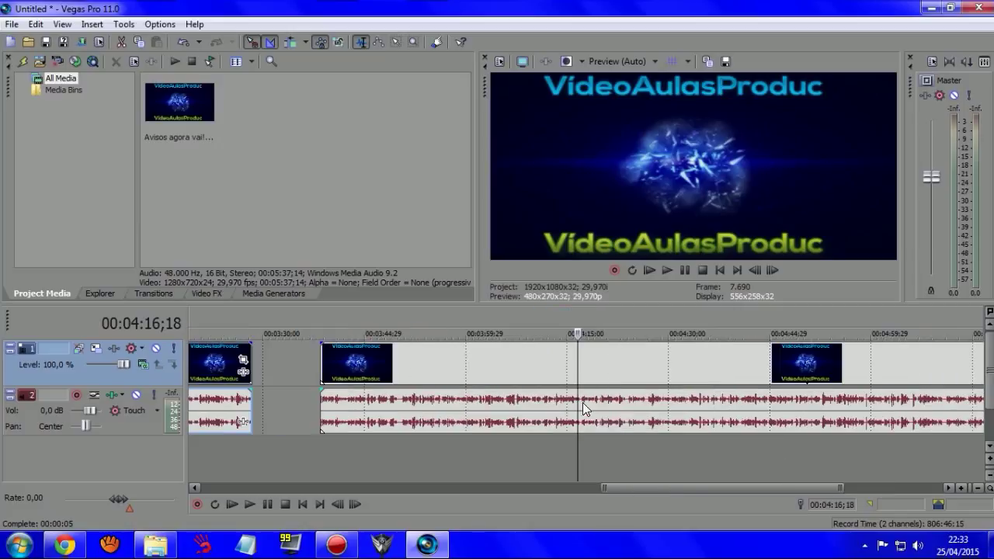
drag(688, 491, 577, 490)
click(439, 378)
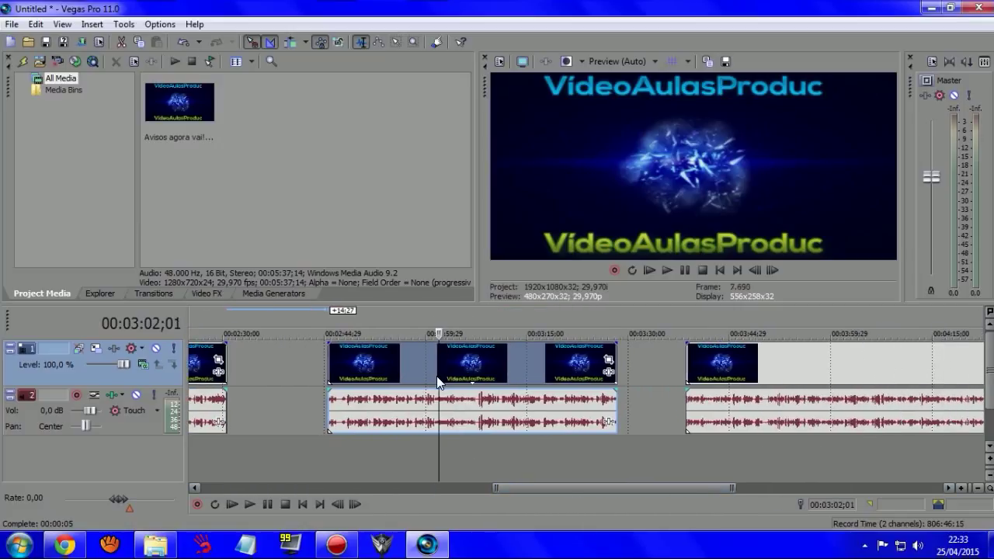
key(s)
- Move the second half about 10 seconds later against the last clip, and extend the first half's end to meet it
click(381, 375)
drag(451, 365, 521, 367)
drag(435, 375, 416, 372)
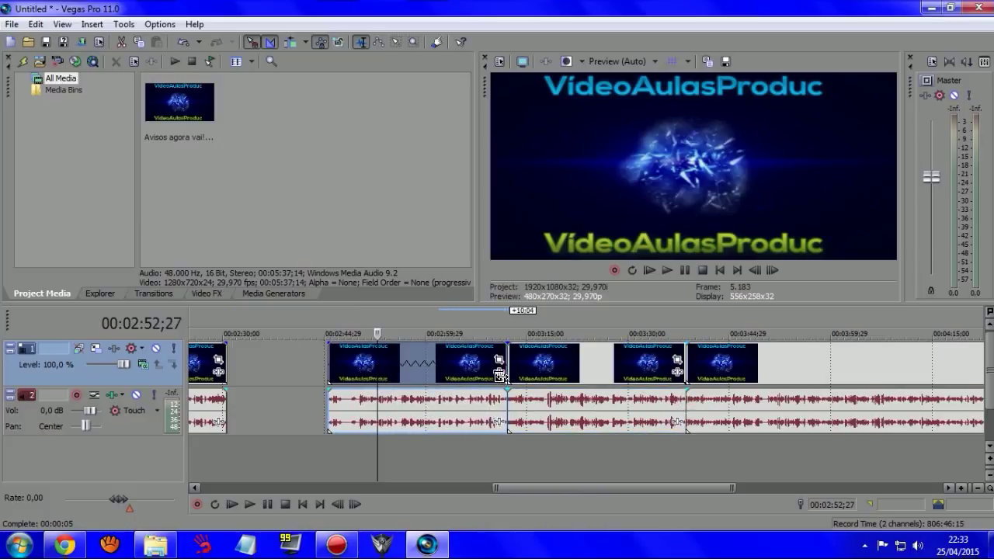
click(416, 371)
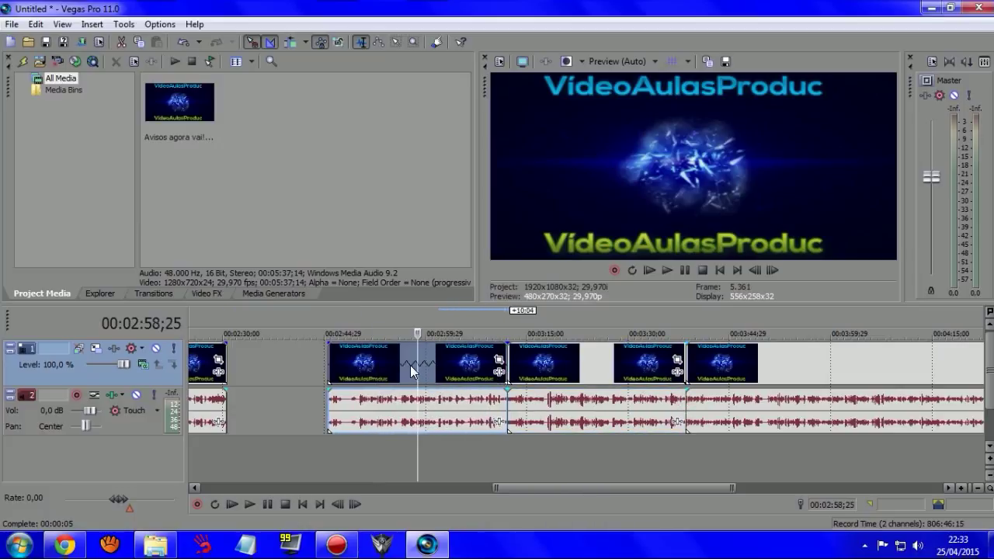
click(412, 371)
click(381, 369)
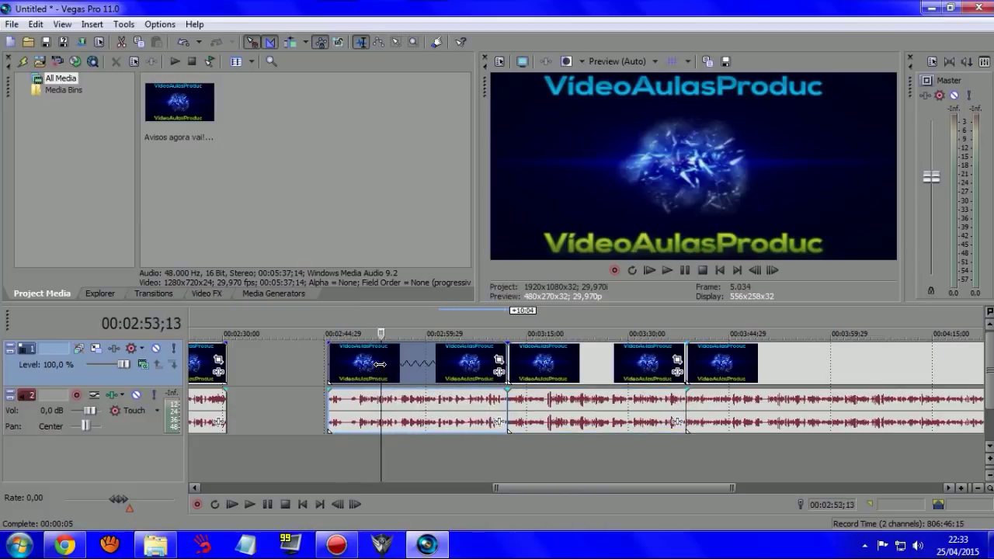
click(388, 365)
click(409, 358)
click(422, 365)
click(414, 365)
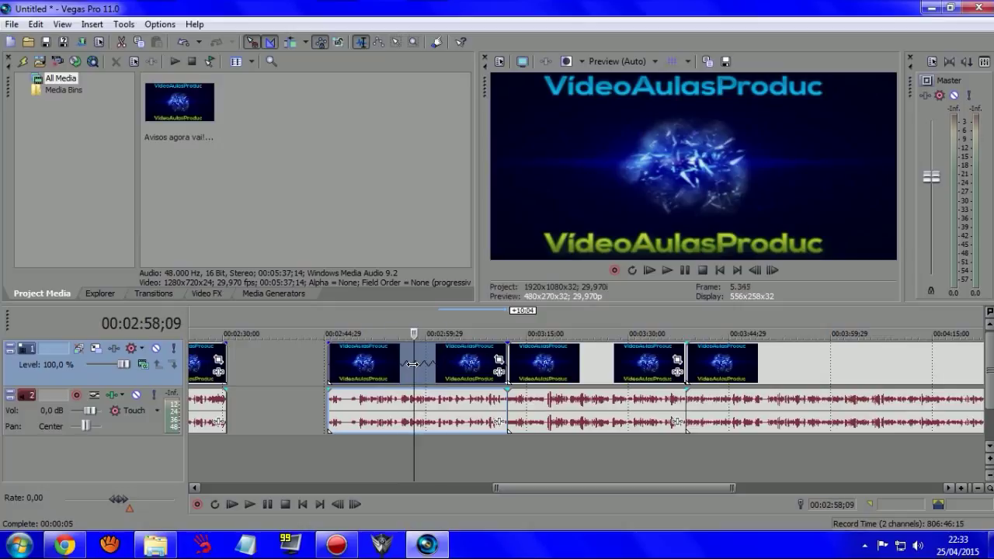
- Move the two middle segments earlier one after the other so they join the clips before them without gaps
drag(393, 361, 305, 357)
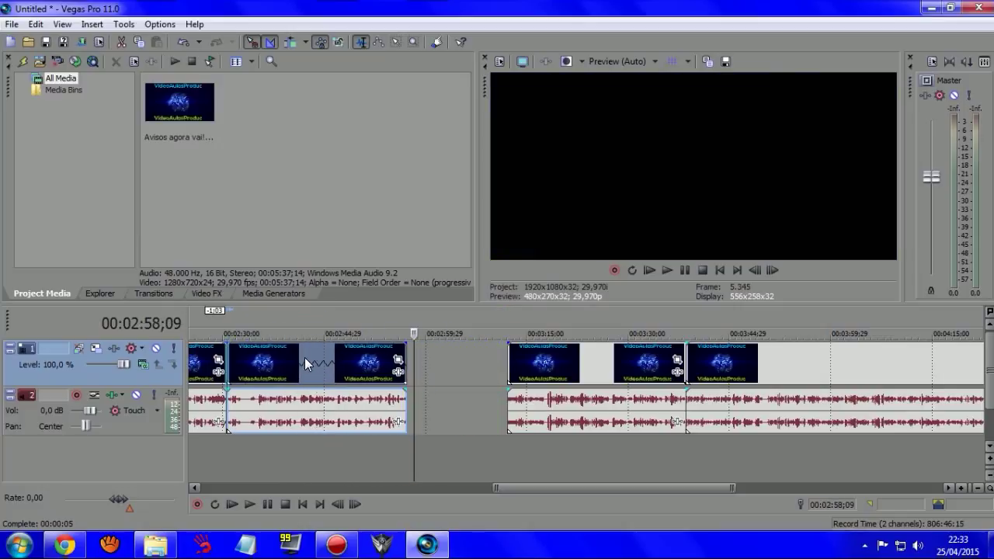
drag(568, 351, 480, 362)
scroll(475, 362, down, 4)
click(341, 365)
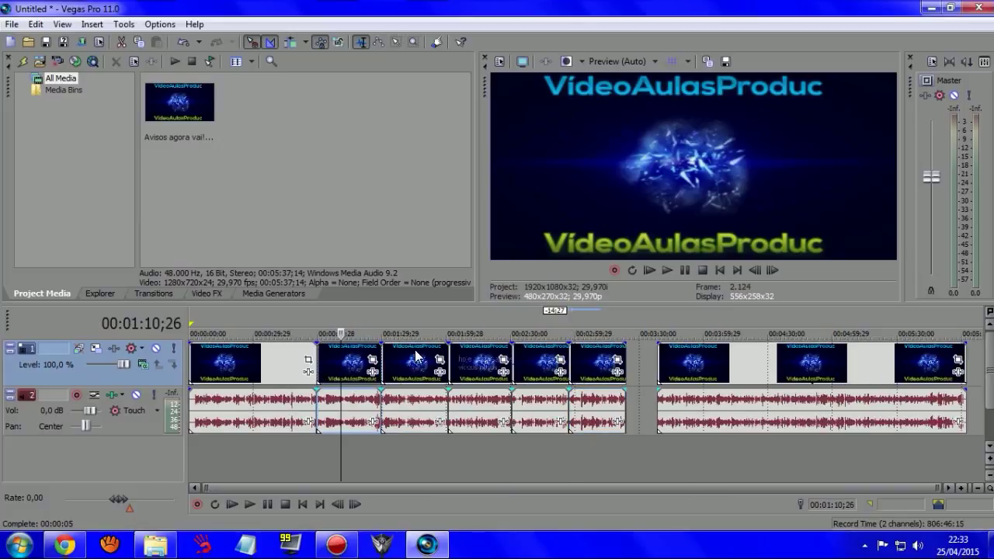
click(329, 365)
click(357, 365)
click(359, 363)
click(355, 364)
click(353, 363)
click(356, 363)
click(347, 363)
click(336, 363)
click(368, 362)
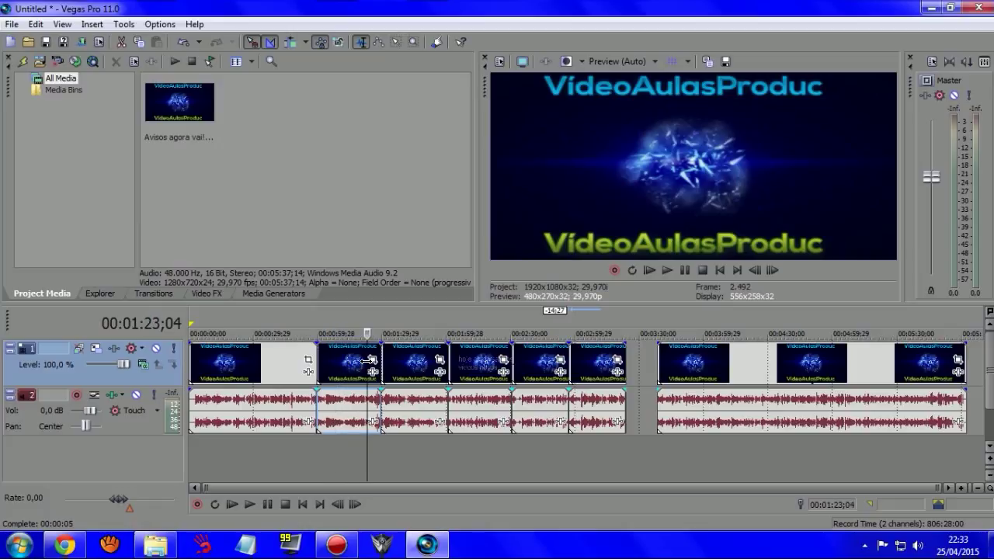
click(365, 362)
click(356, 334)
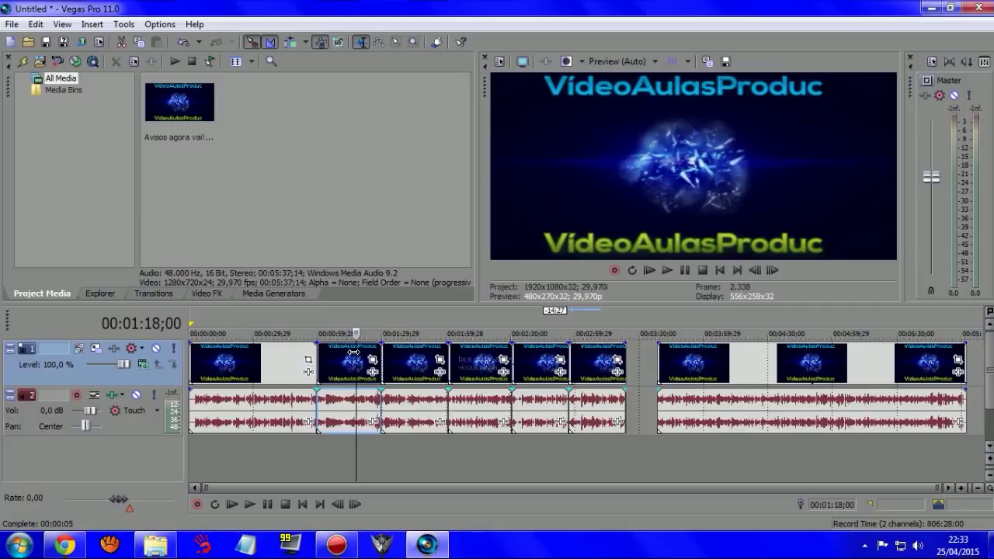
click(336, 352)
click(341, 352)
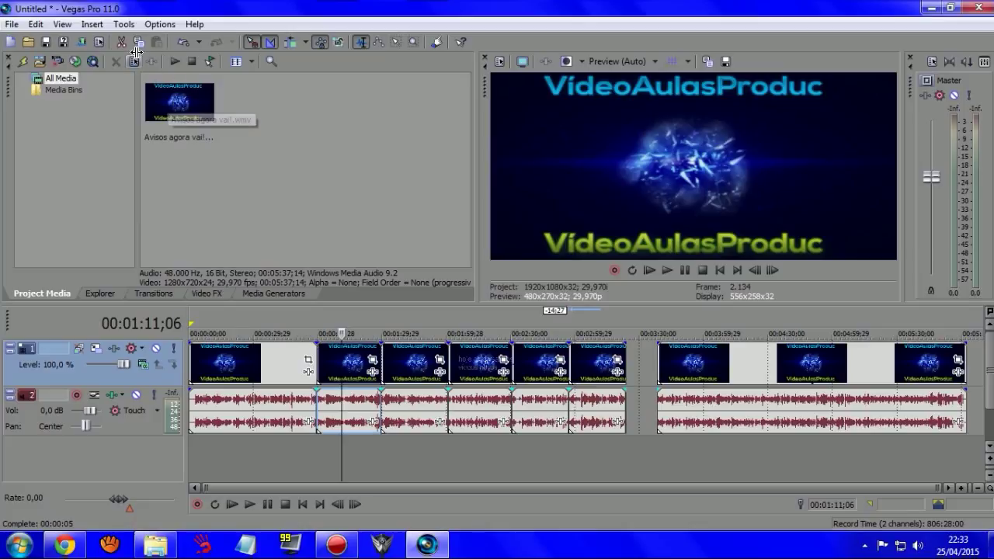
- Check that "Close media files when not the active application" is off in the general preferences, and accept the preferences
click(160, 24)
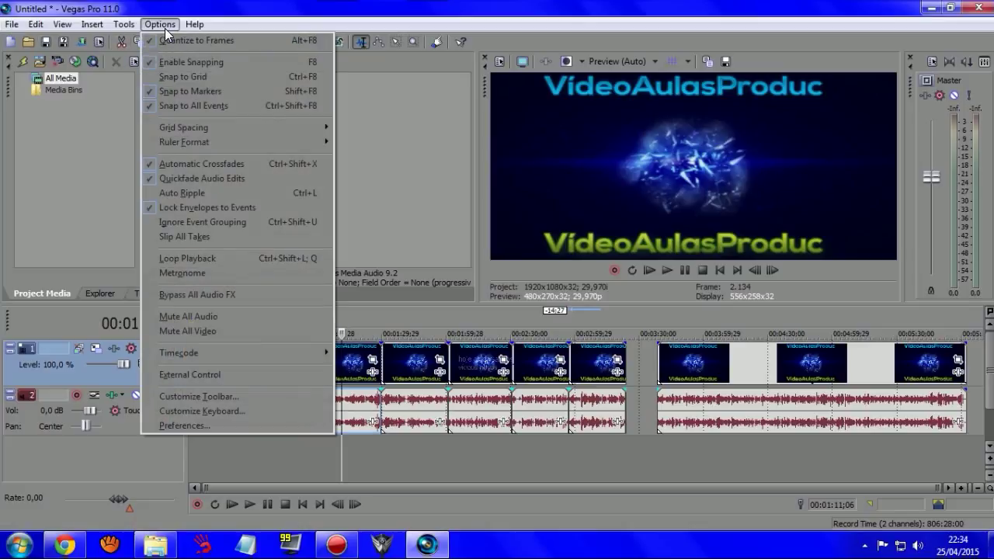
click(184, 426)
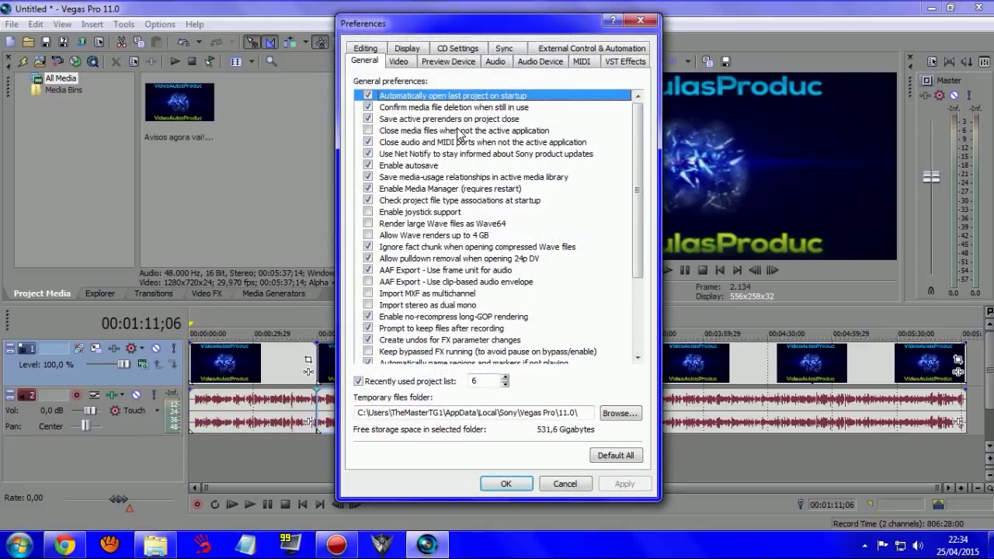
click(458, 130)
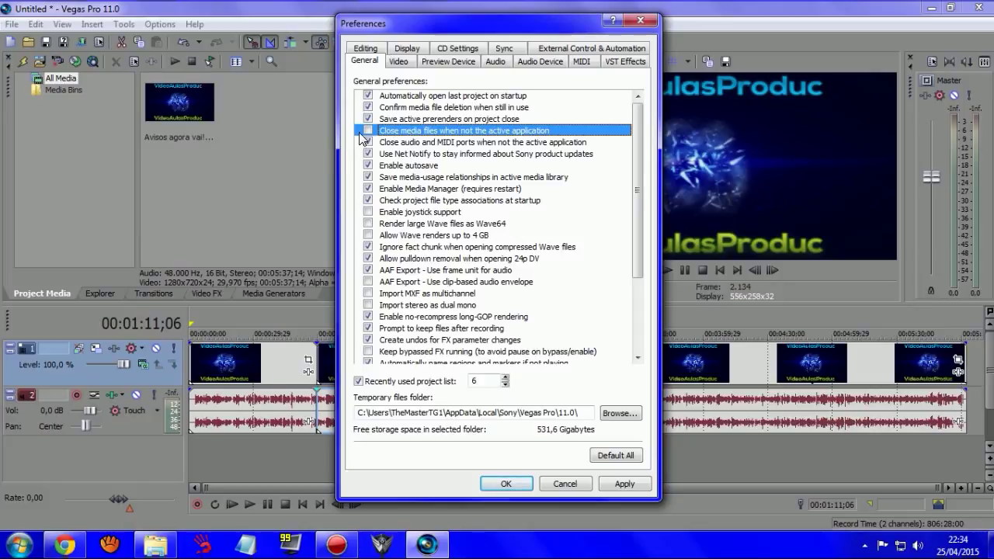
click(520, 483)
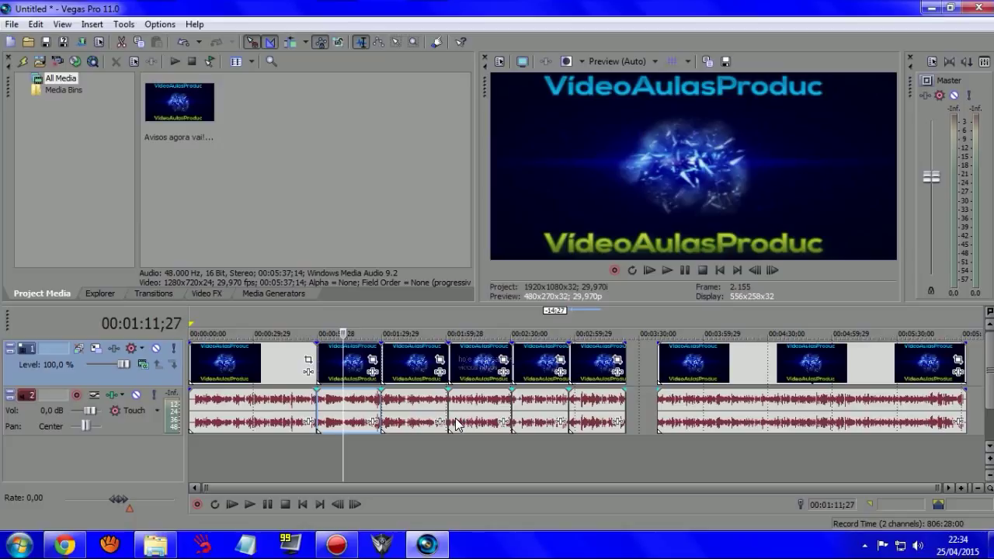
click(336, 362)
click(335, 364)
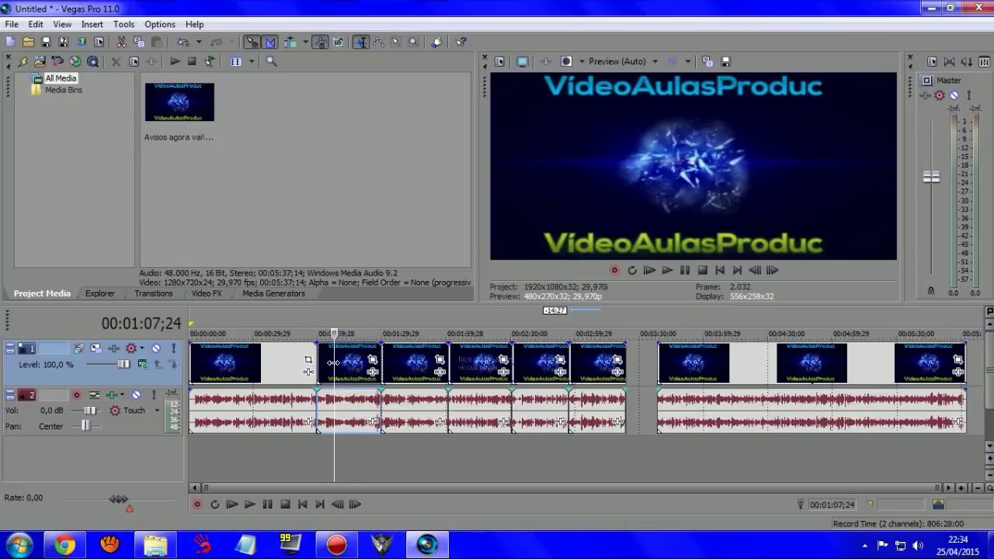
click(351, 370)
double_click(351, 372)
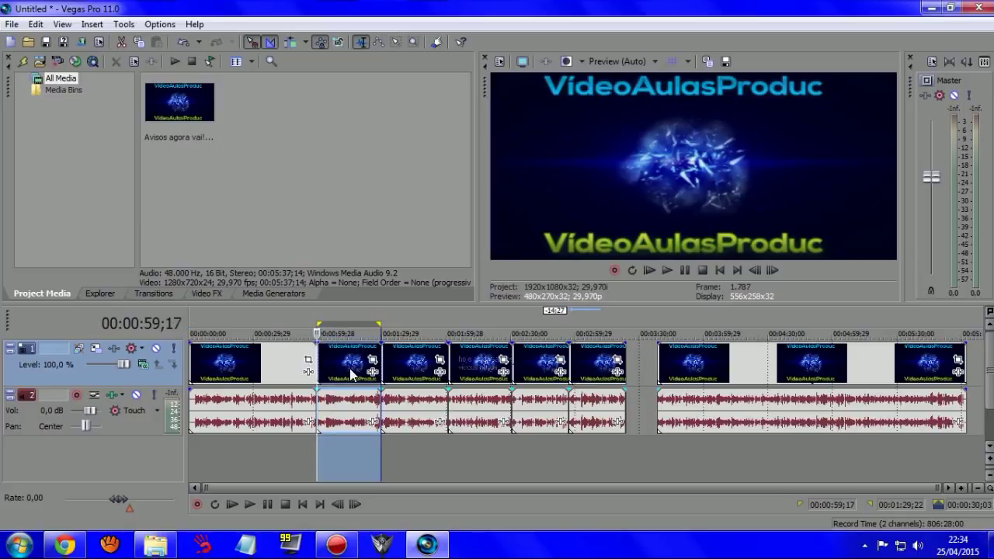
click(284, 449)
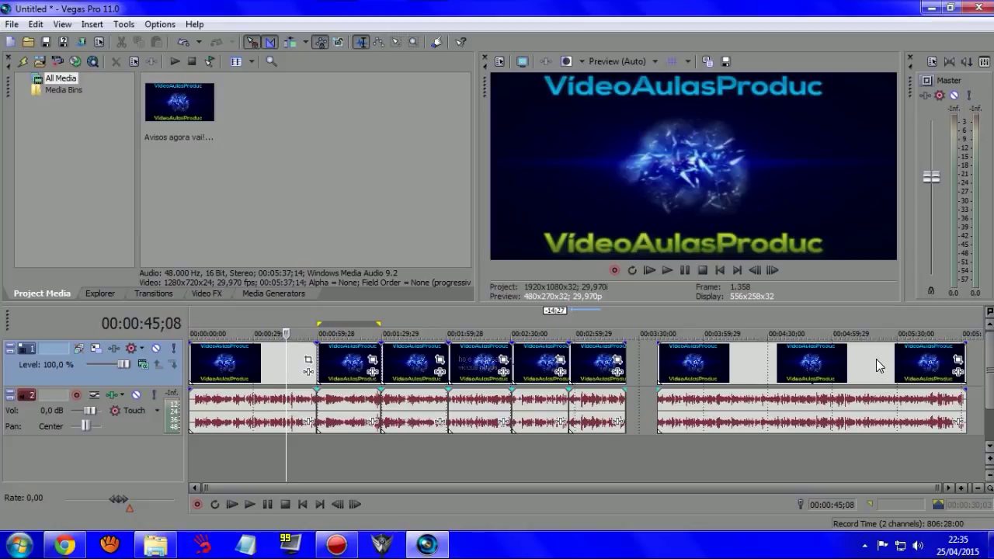
click(350, 372)
click(404, 372)
click(342, 372)
click(399, 375)
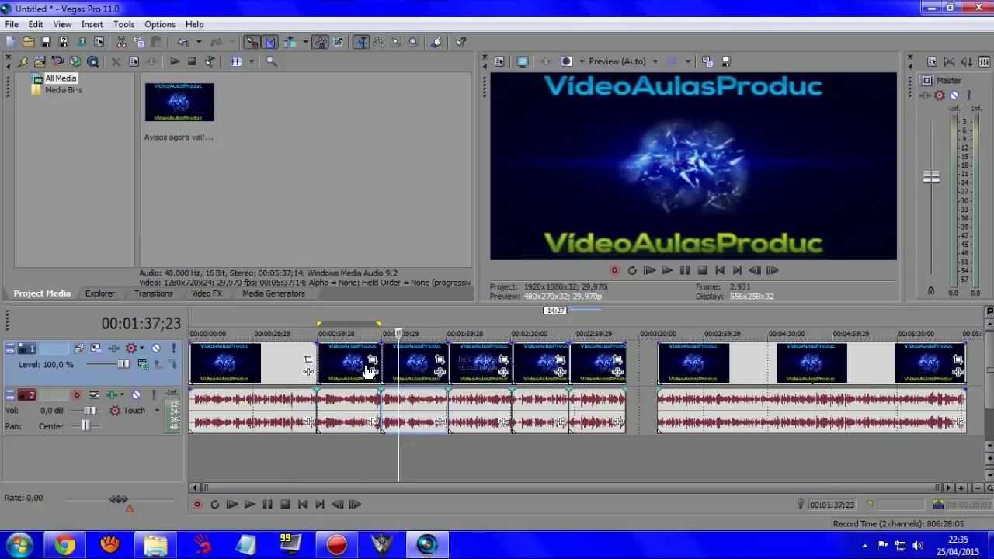
click(333, 373)
click(422, 370)
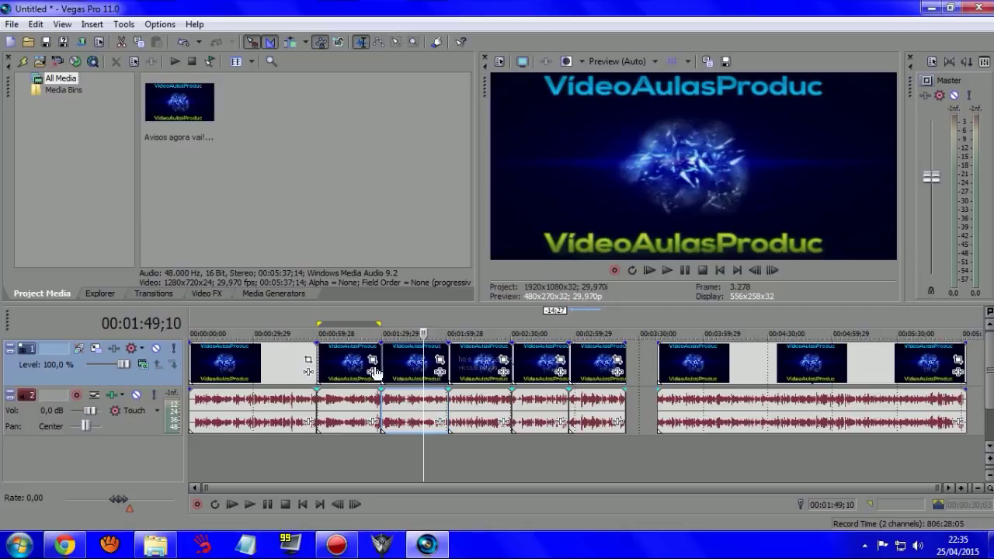
click(493, 369)
click(546, 371)
click(596, 371)
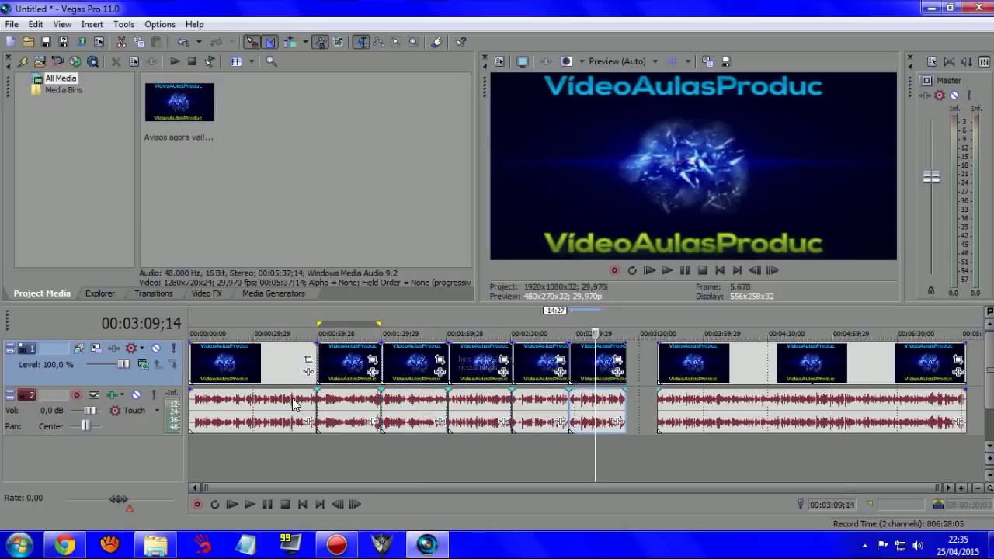
click(226, 367)
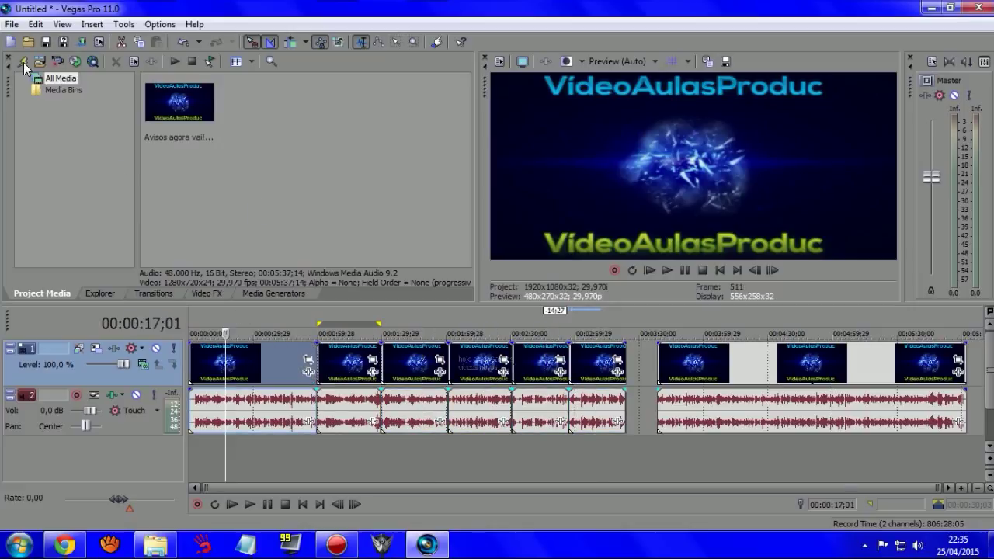
- Set the time selection over the whole edit and save the project on the Desktop as Tutorial
double_click(409, 304)
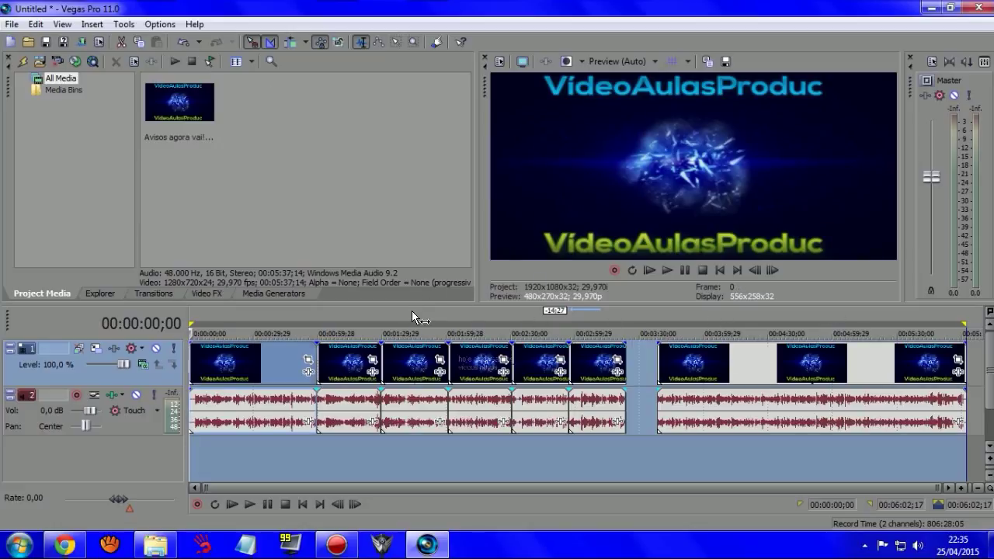
click(13, 24)
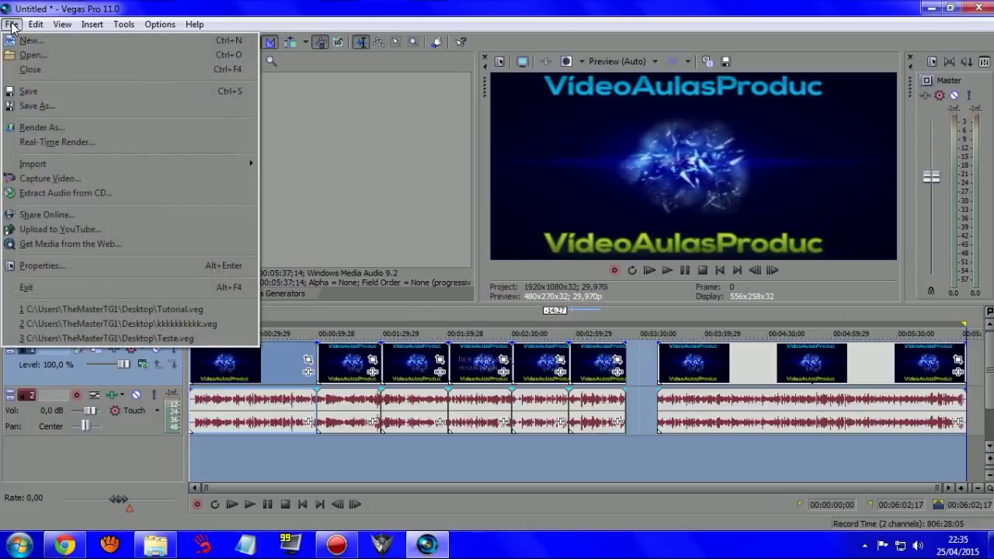
click(48, 101)
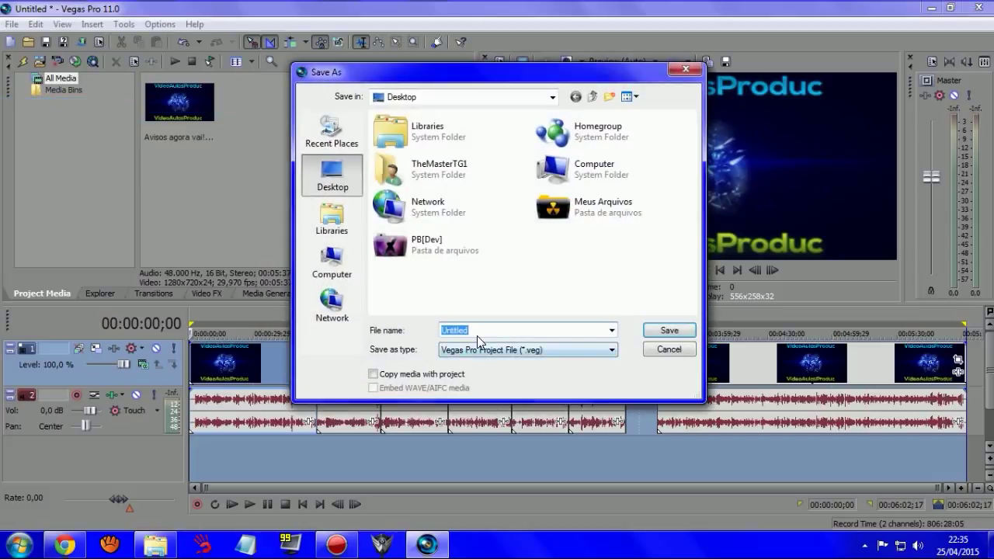
text(Tutorial)
click(669, 330)
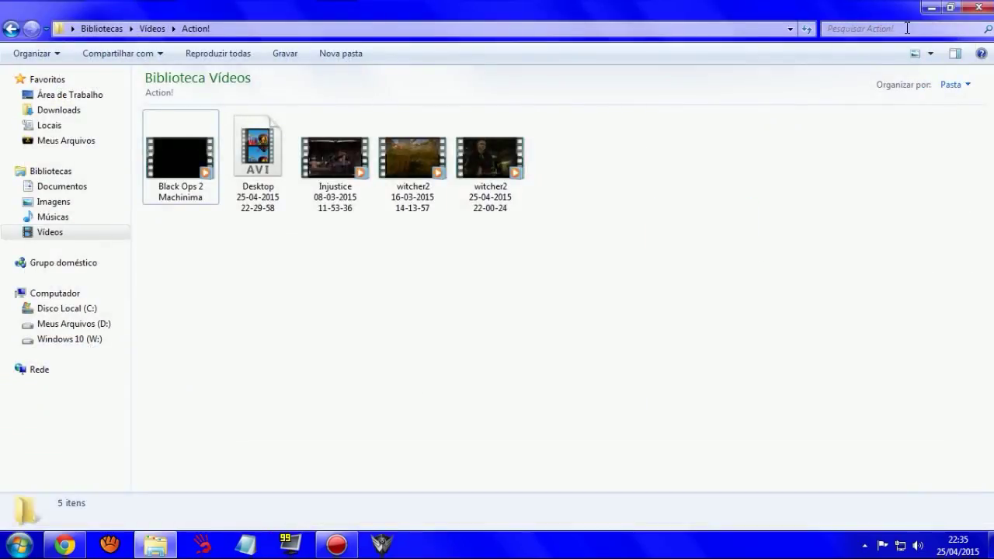
- Switch to the desktop and reopen the saved Tutorial project in Vegas Pro
click(931, 7)
drag(43, 49, 47, 411)
double_click(46, 410)
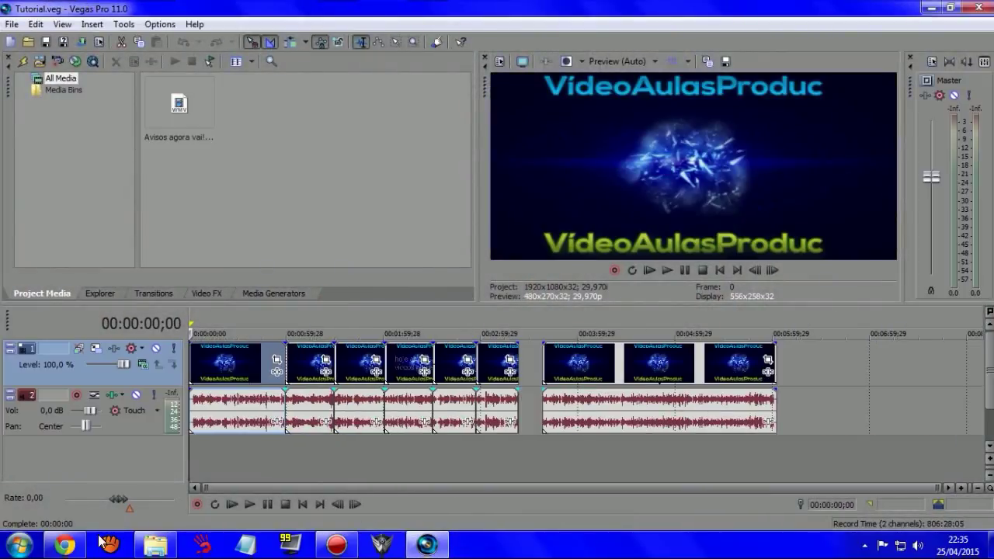
drag(266, 202, 163, 125)
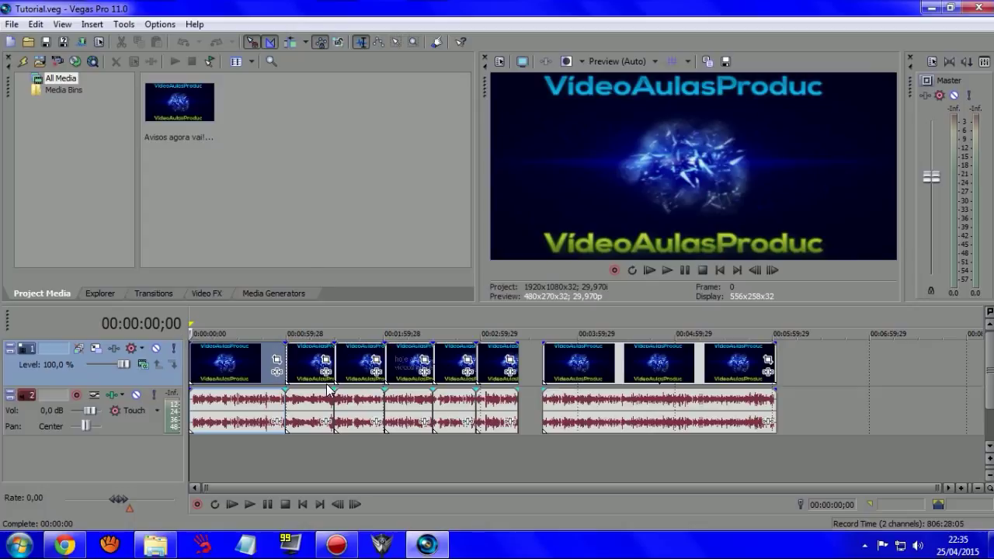
- Move the last segment about 15 seconds earlier to close the gap before it, and place the playhead at about 00:04:07
click(356, 362)
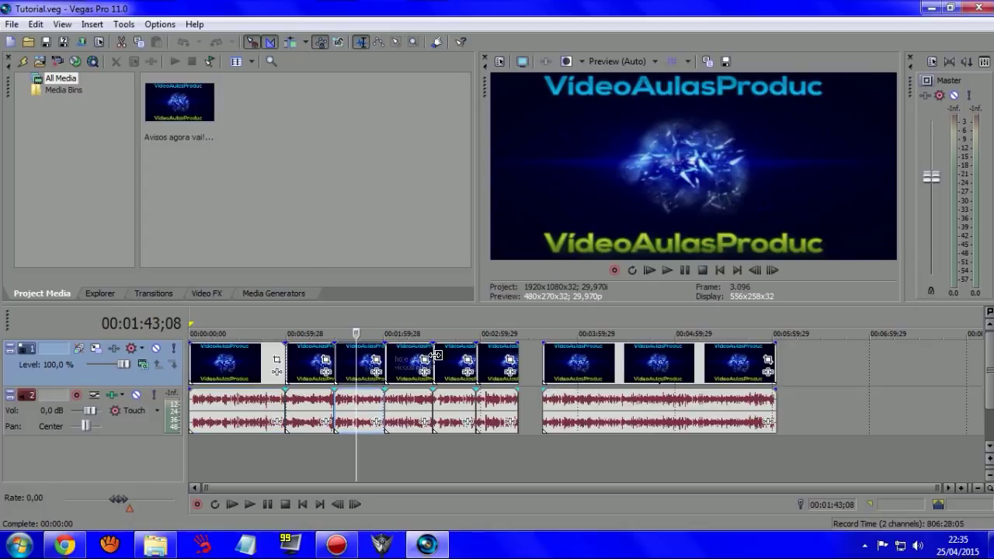
click(360, 374)
drag(361, 373, 209, 360)
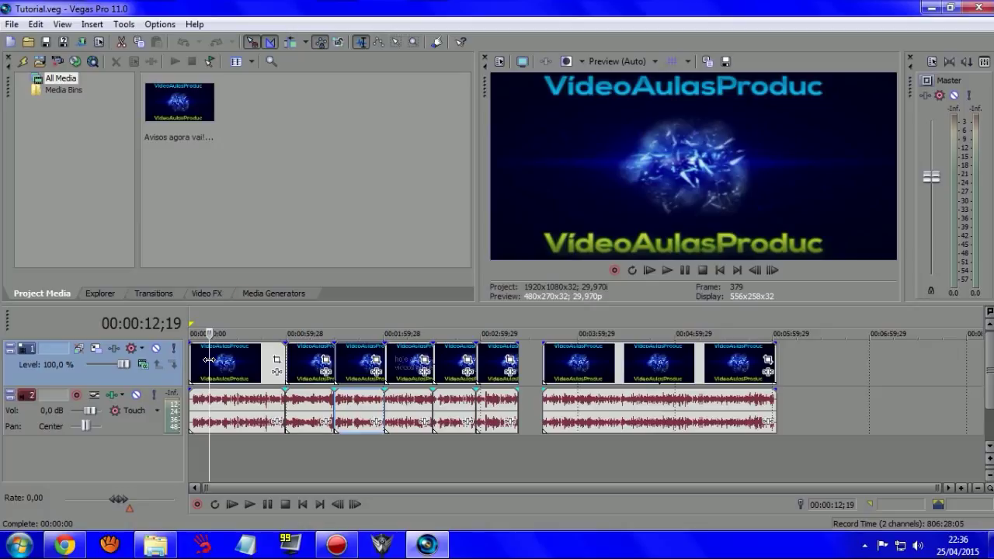
drag(589, 367, 531, 361)
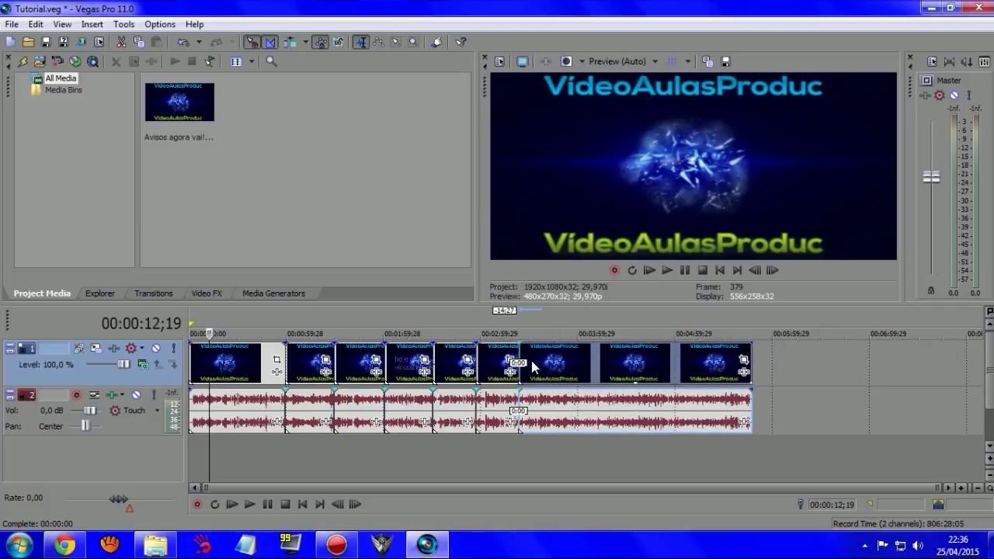
click(586, 364)
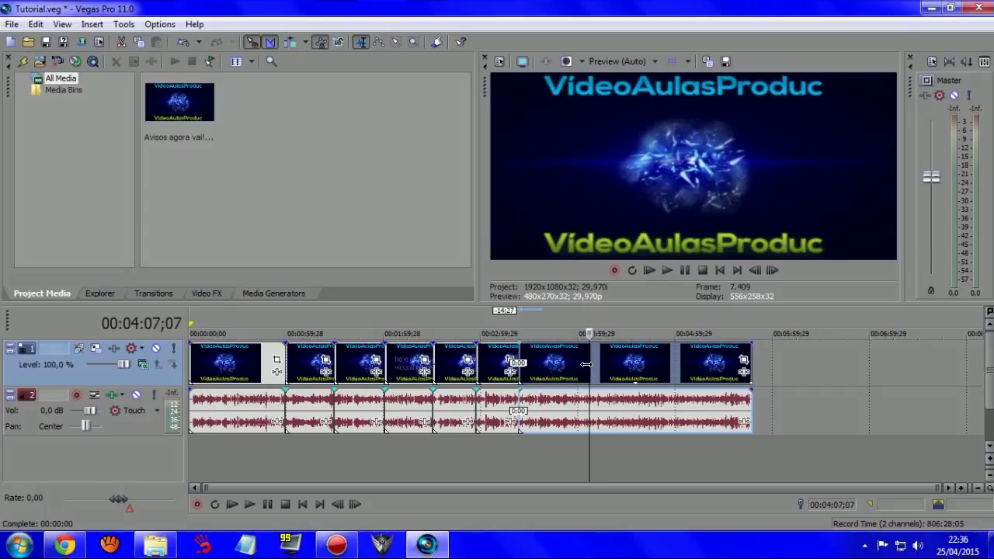